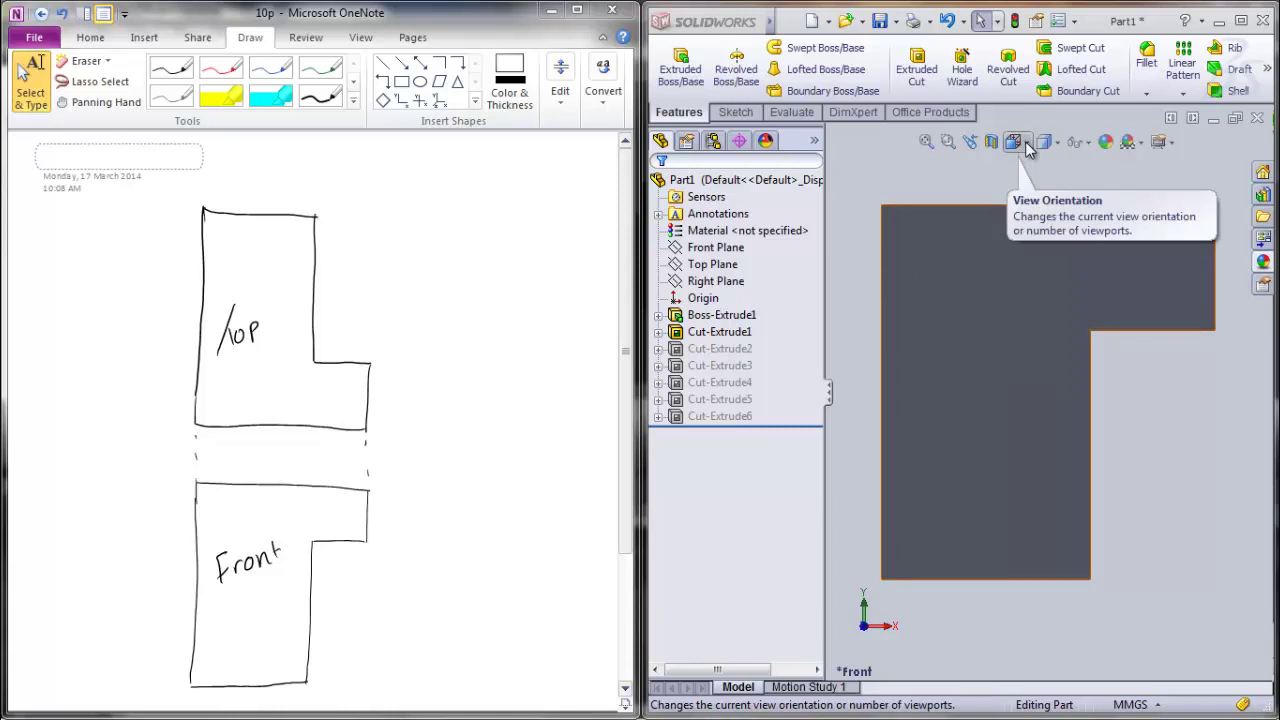
Show the stepped-notch block from the Right, then orbit it into a tilted 3-D view.
{"action": "key", "text": "ctrl+4"}
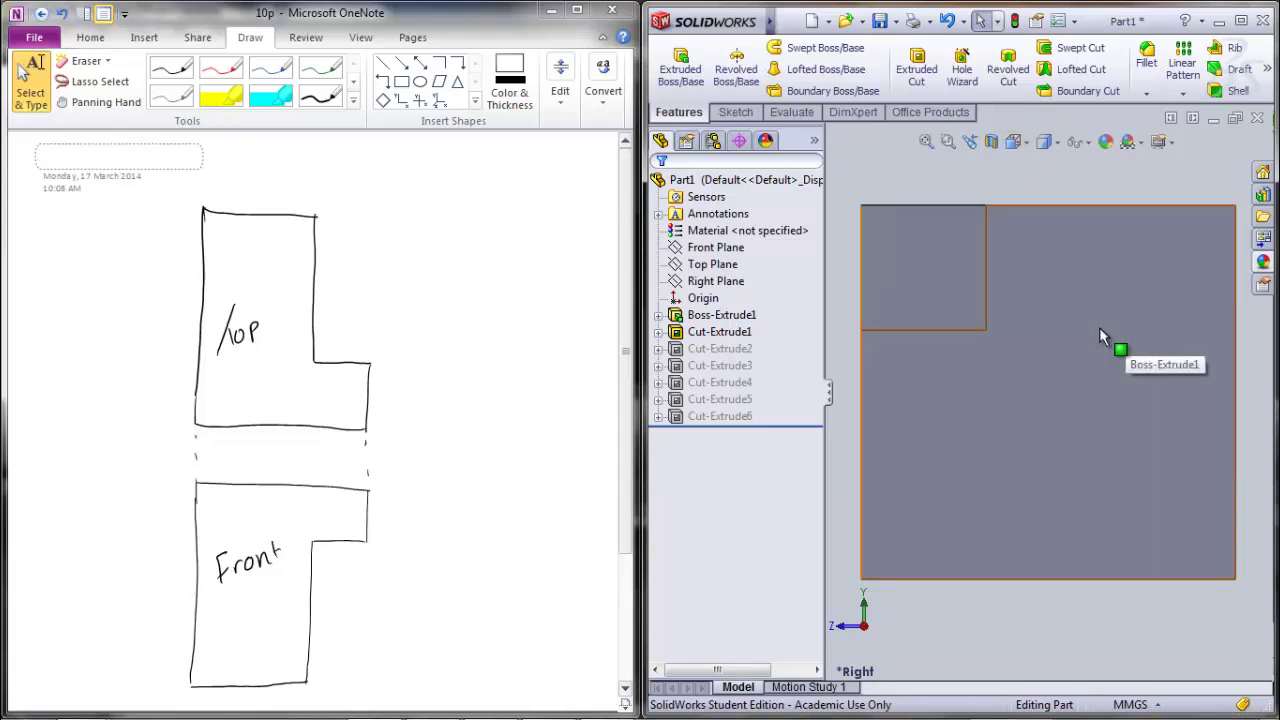
{"action": "middle_click_drag", "start_coordinate": [1058, 325], "coordinate": [1094, 443]}
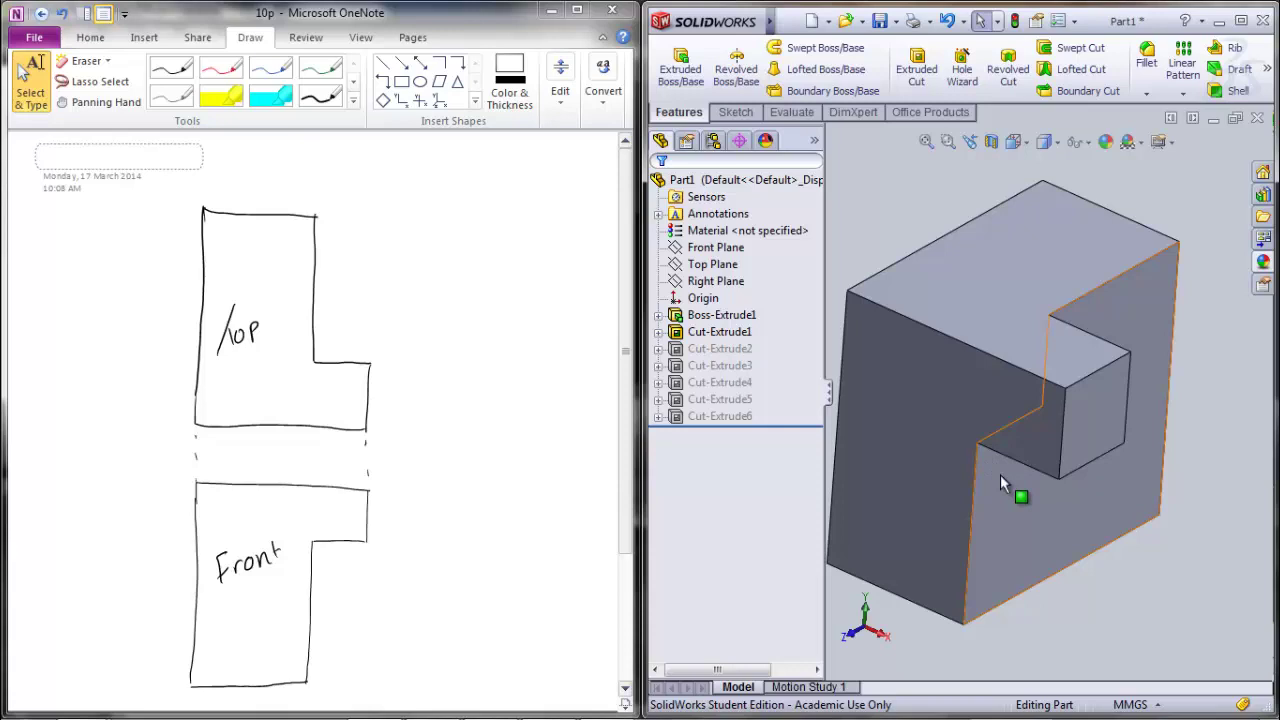
Unsuppress Cut-Extrude2's triangular cut and compare the part's Top, Front and Right views.
{"action": "key", "text": "ctrl+y"}
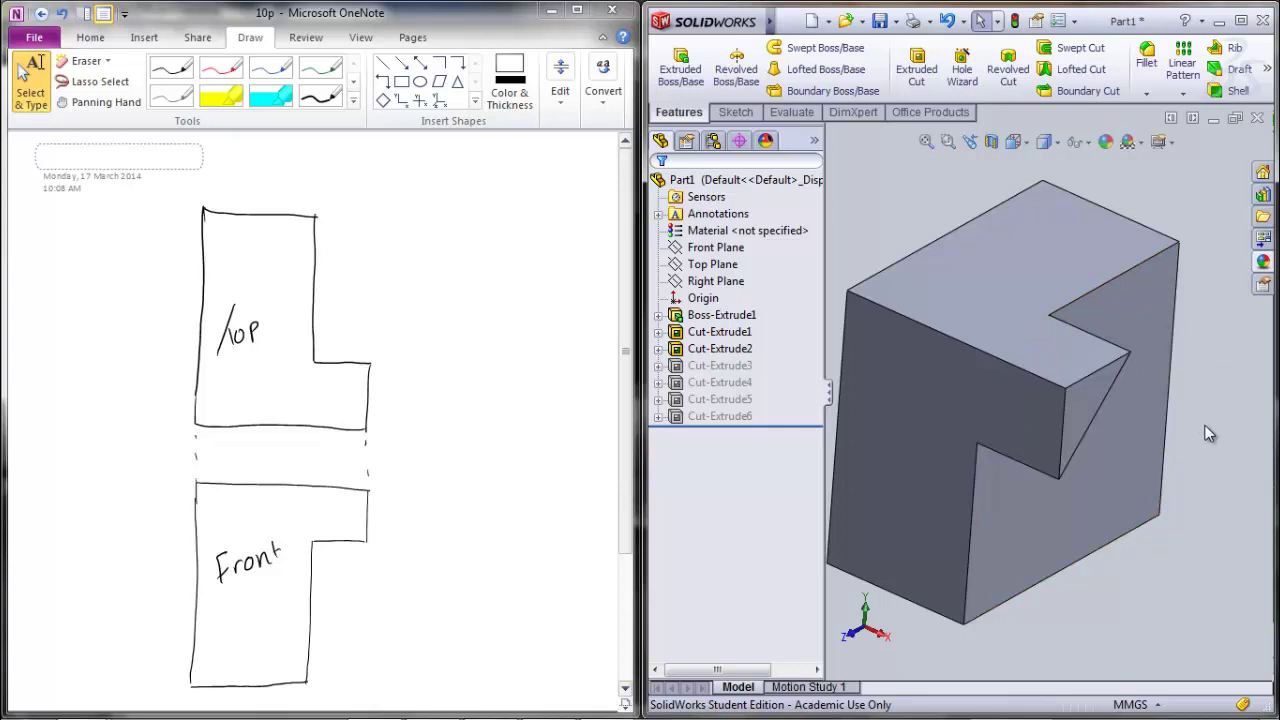
{"action": "middle_click_drag", "start_coordinate": [1199, 415], "coordinate": [1143, 394]}
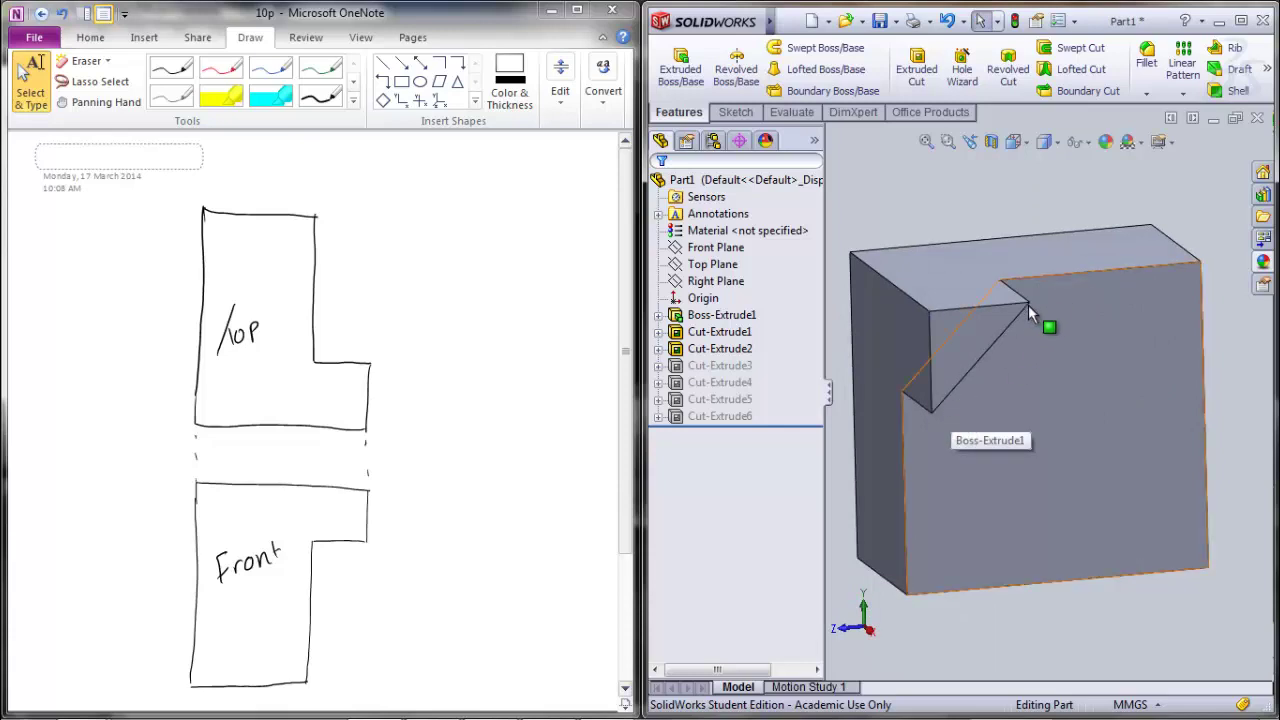
{"action": "left_click", "coordinate": [1033, 146]}
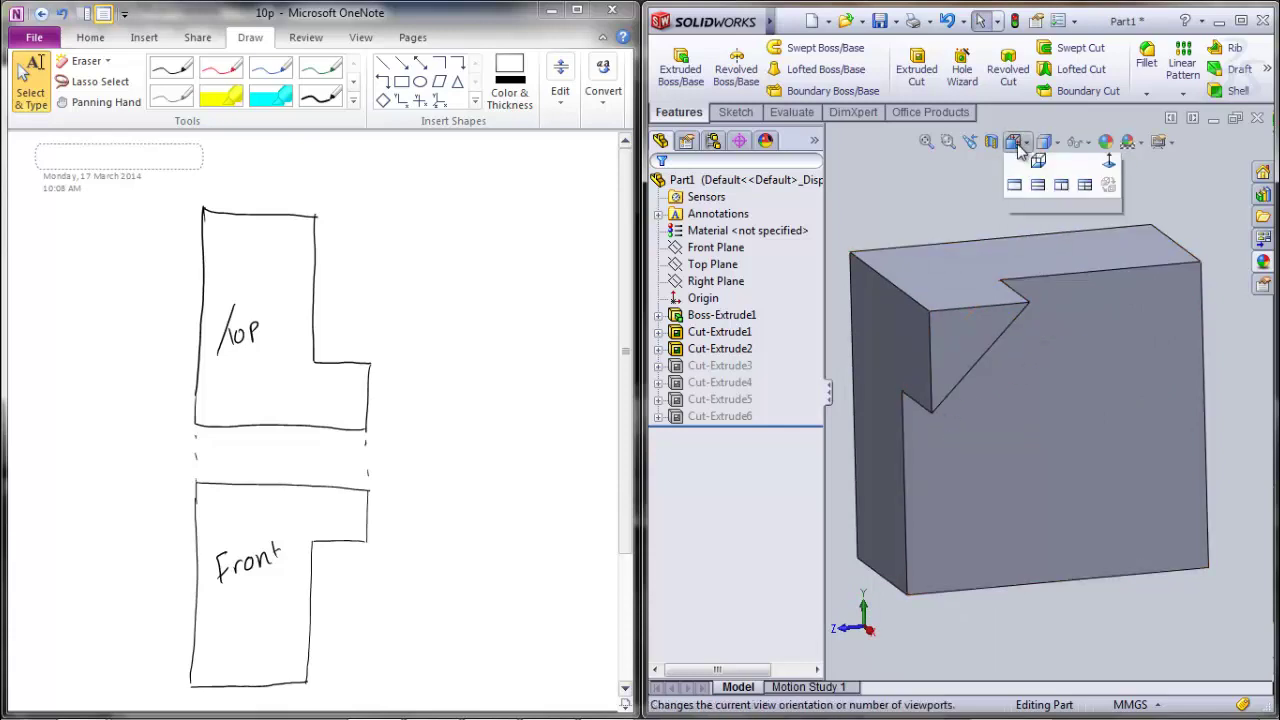
{"action": "left_click", "coordinate": [1036, 166]}
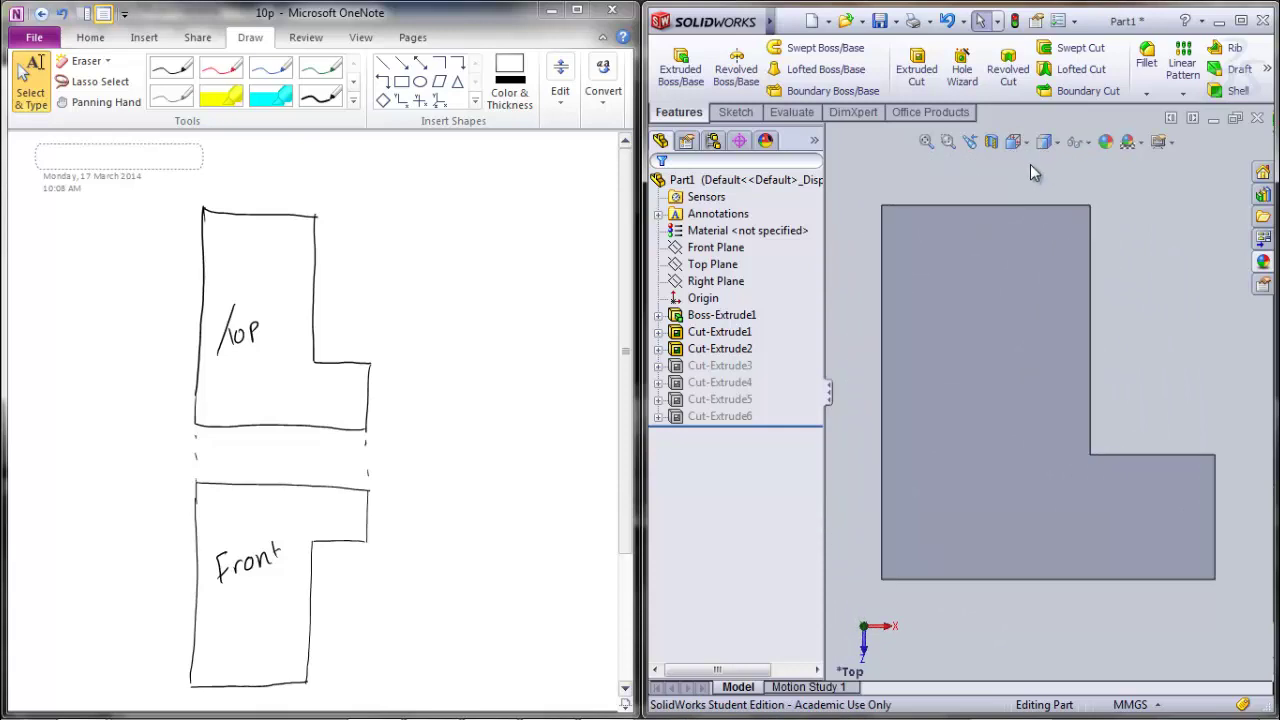
{"action": "left_click", "coordinate": [1024, 145]}
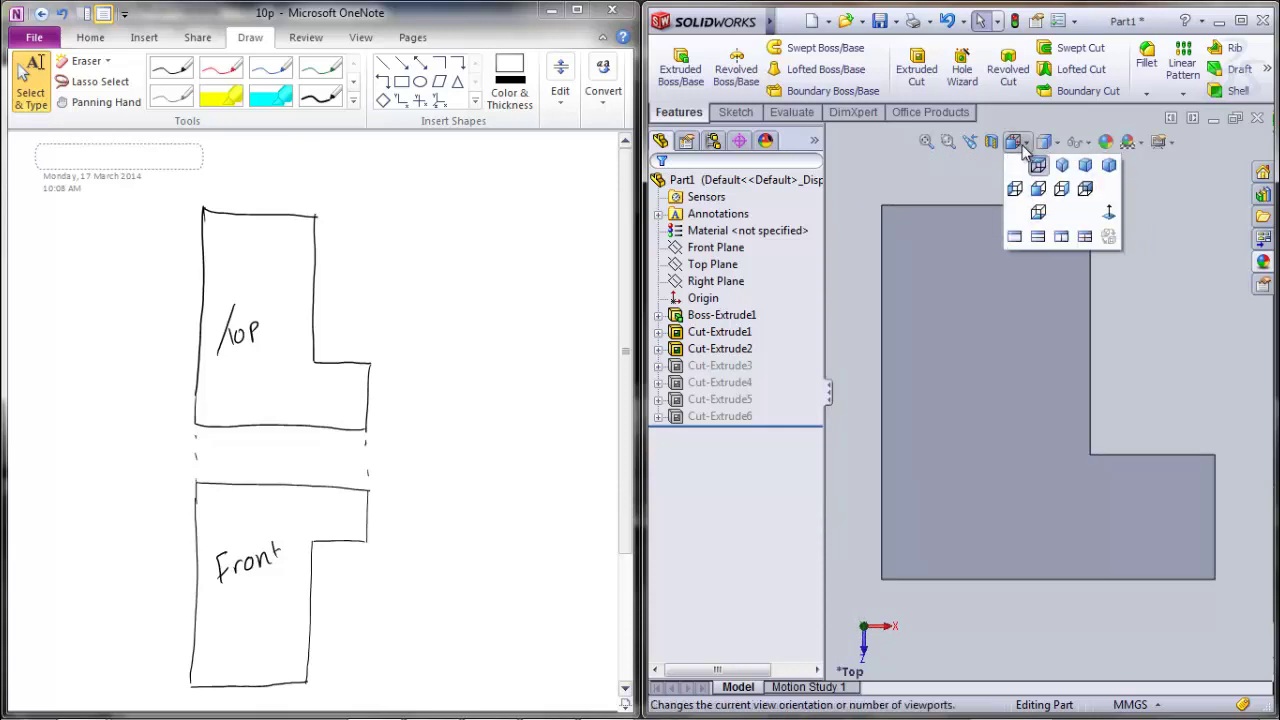
{"action": "left_click", "coordinate": [1038, 189]}
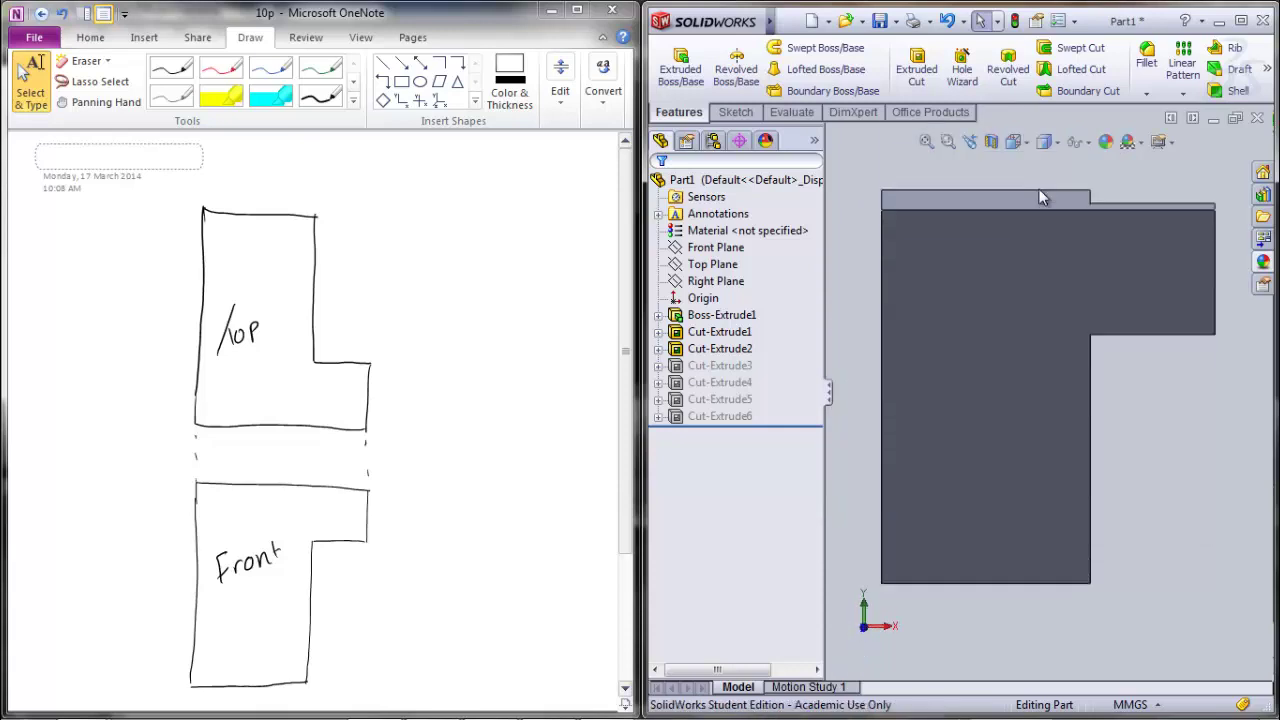
{"action": "left_click", "coordinate": [1024, 145]}
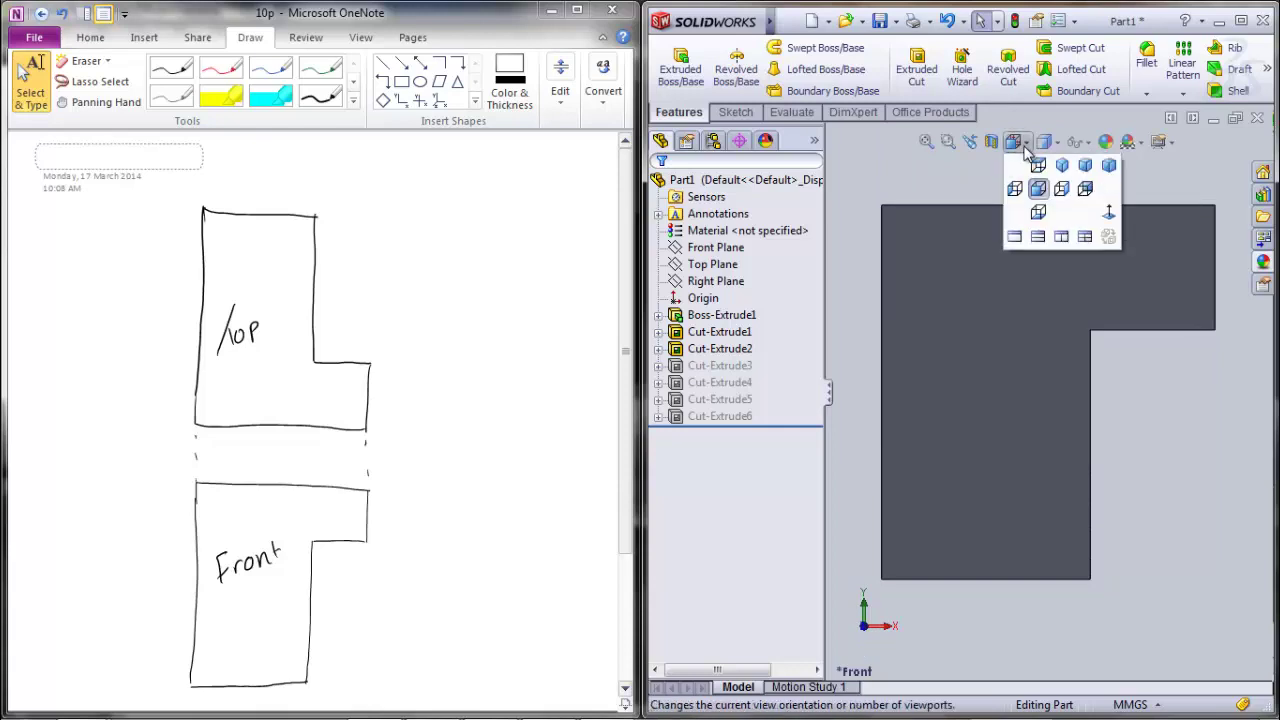
{"action": "left_click", "coordinate": [1065, 190]}
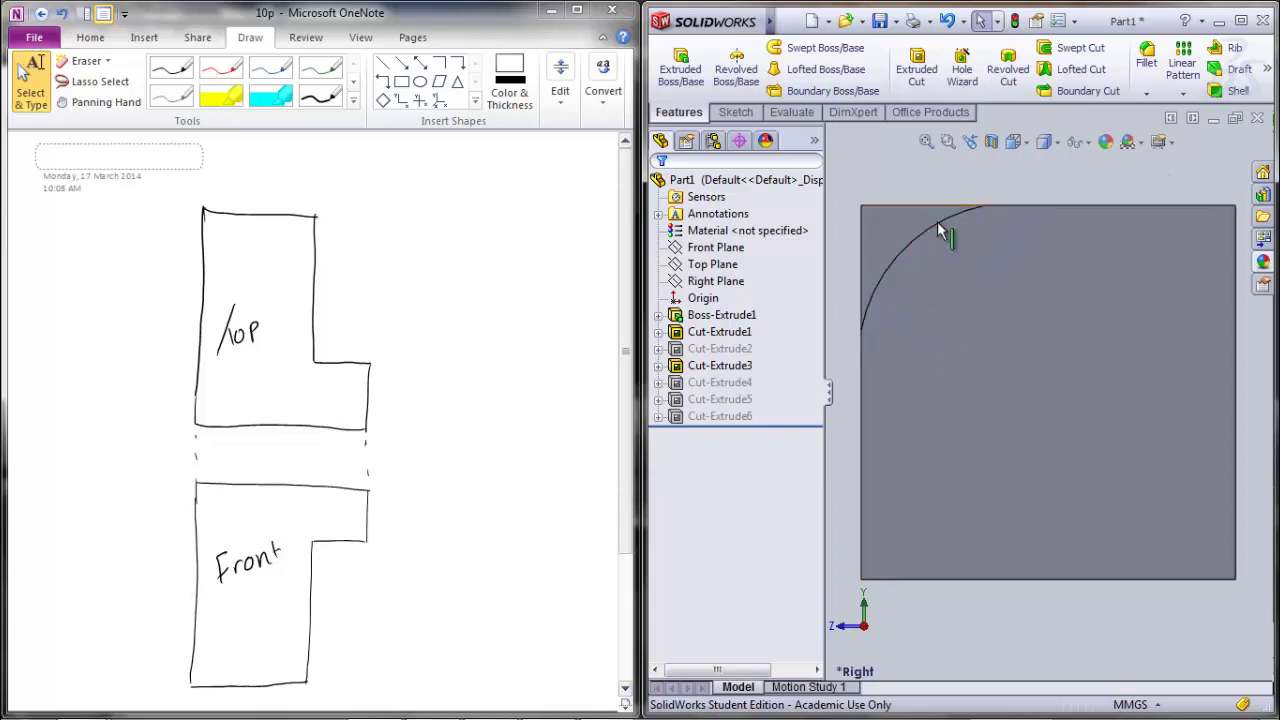
View the curved-cut block from Top, Front and Right, then orbit it to show the curved notch.
{"action": "left_click", "coordinate": [1025, 141]}
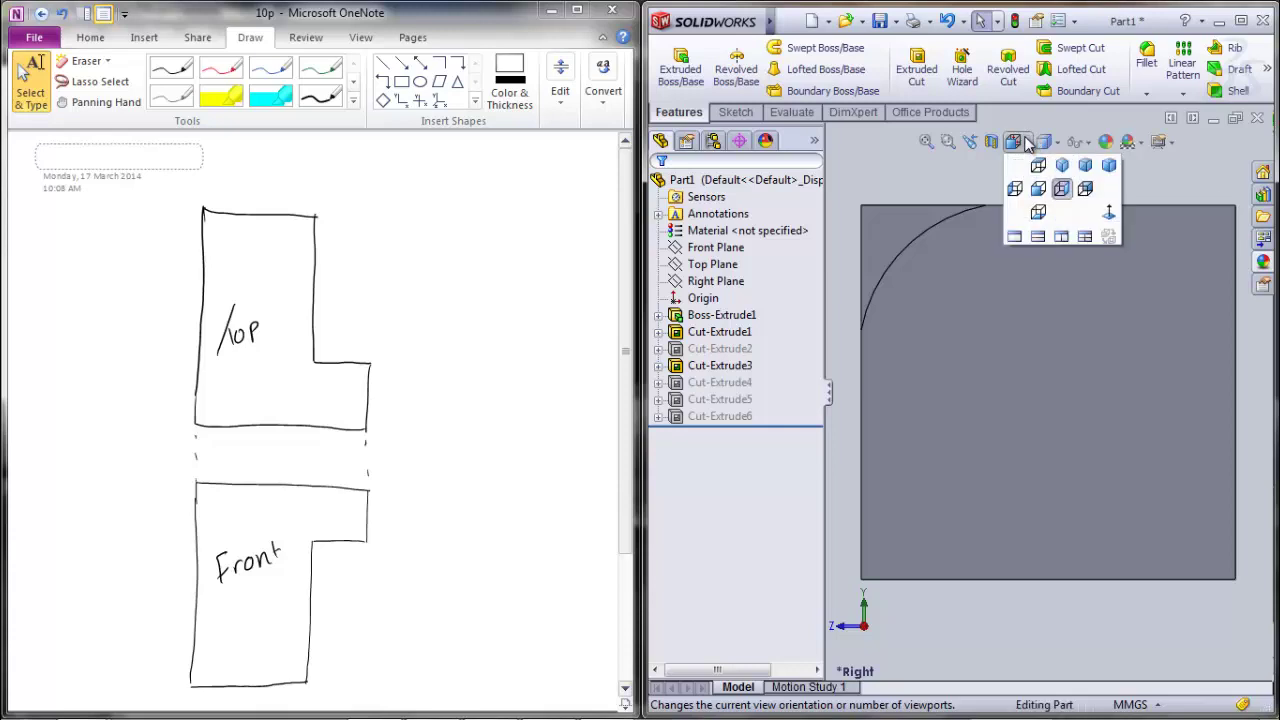
{"action": "left_click", "coordinate": [1027, 145]}
{"action": "left_click", "coordinate": [1027, 145]}
{"action": "left_click", "coordinate": [1038, 165]}
{"action": "left_click", "coordinate": [1027, 145]}
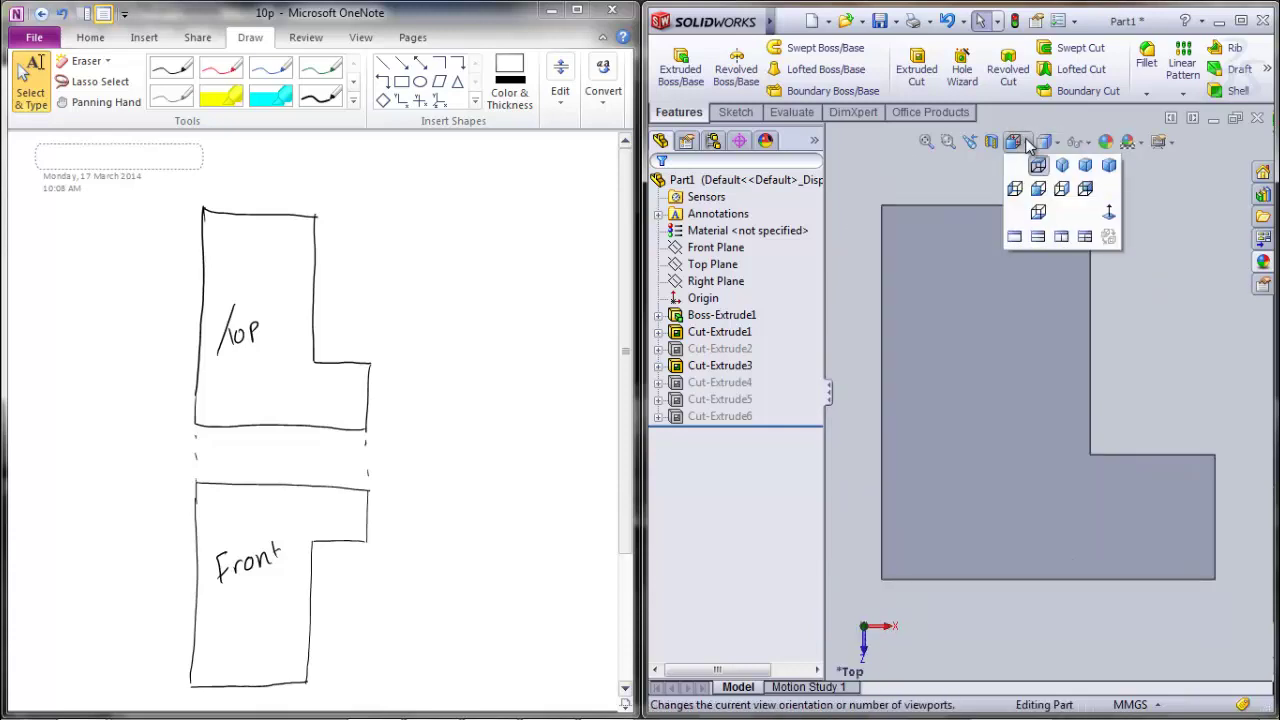
{"action": "left_click", "coordinate": [1037, 189]}
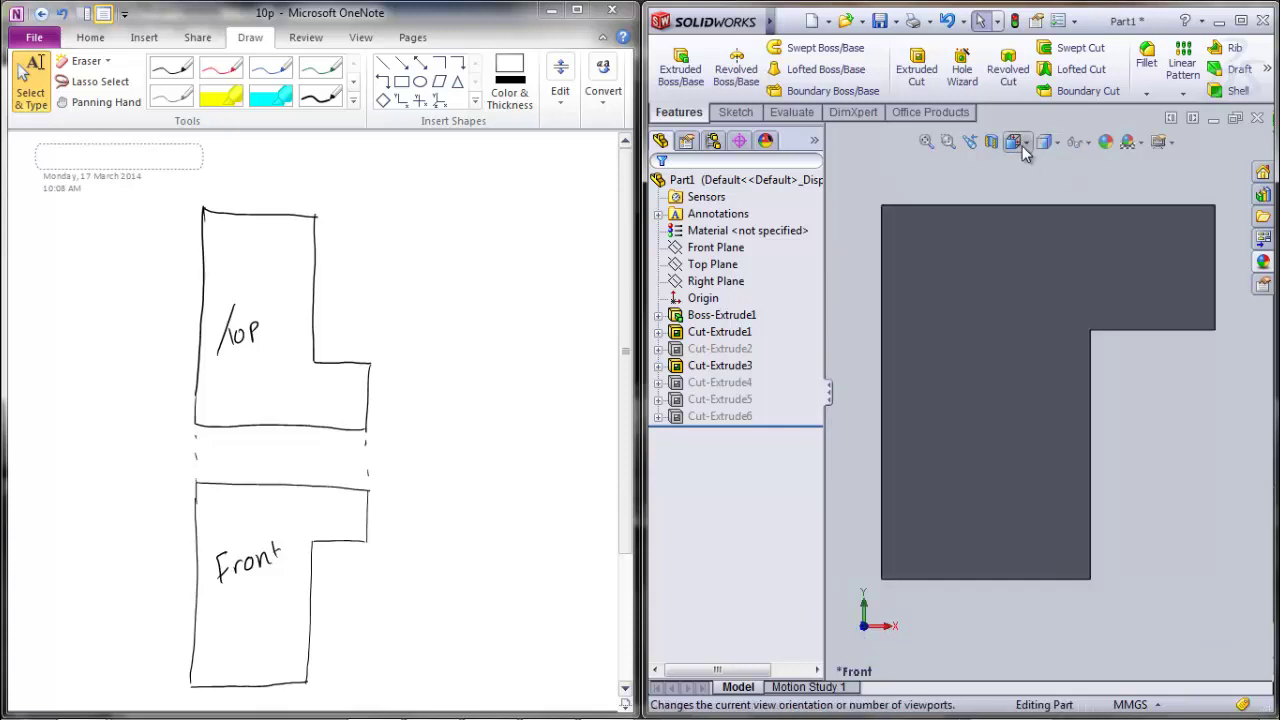
{"action": "left_click", "coordinate": [1023, 142]}
{"action": "left_click", "coordinate": [1023, 143]}
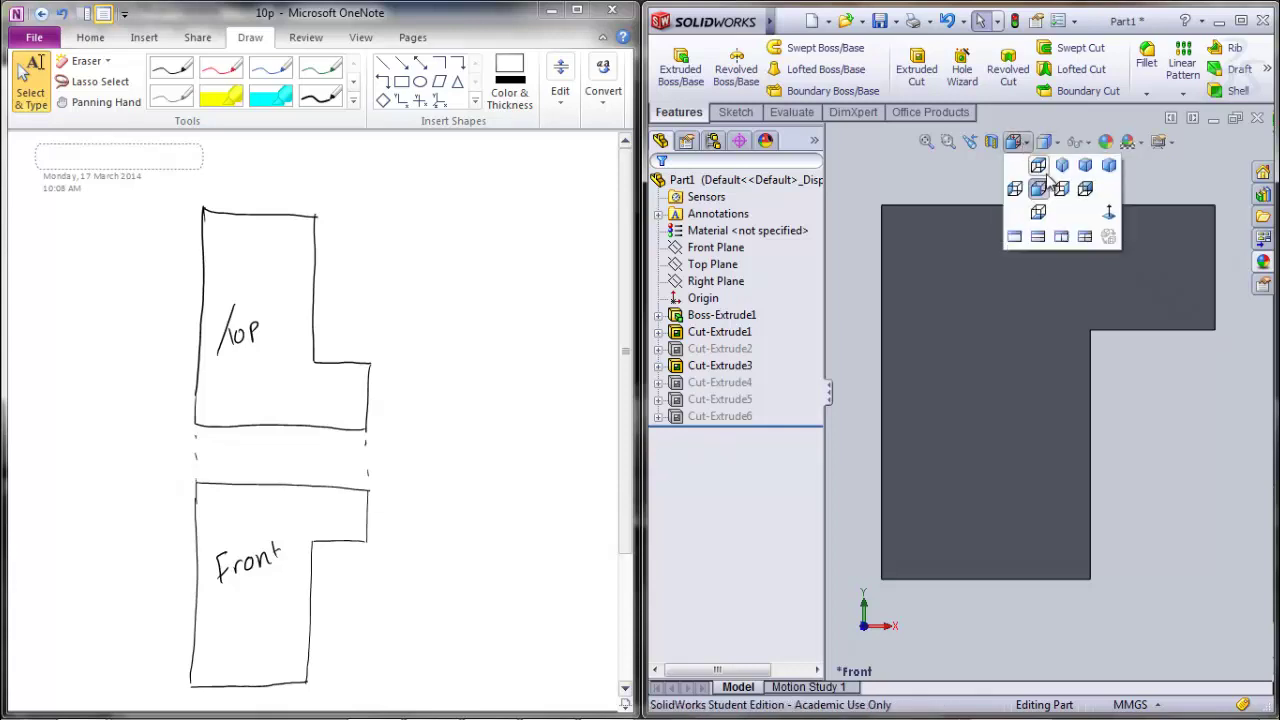
{"action": "left_click", "coordinate": [1059, 191]}
{"action": "scroll", "coordinate": [992, 336], "scroll_direction": "down", "scroll_amount": 2}
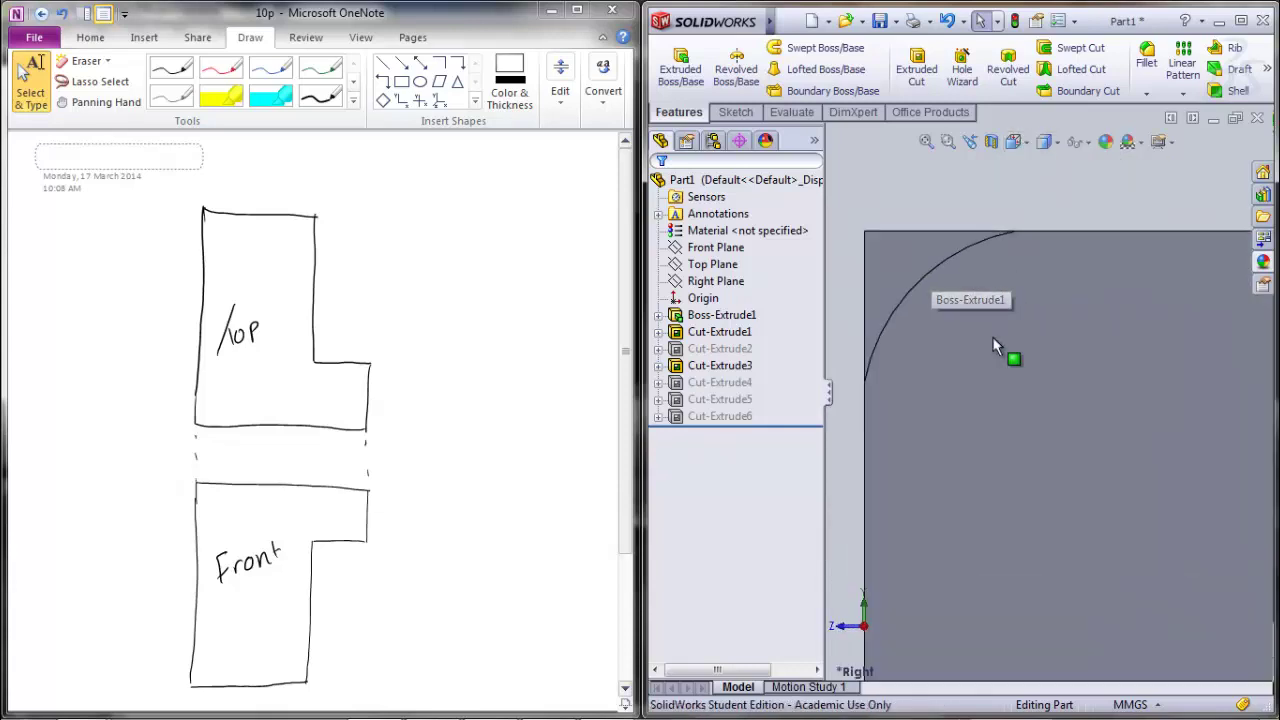
{"action": "scroll", "coordinate": [993, 335], "scroll_direction": "up", "scroll_amount": 4}
{"action": "middle_click_drag", "start_coordinate": [993, 335], "coordinate": [1098, 441]}
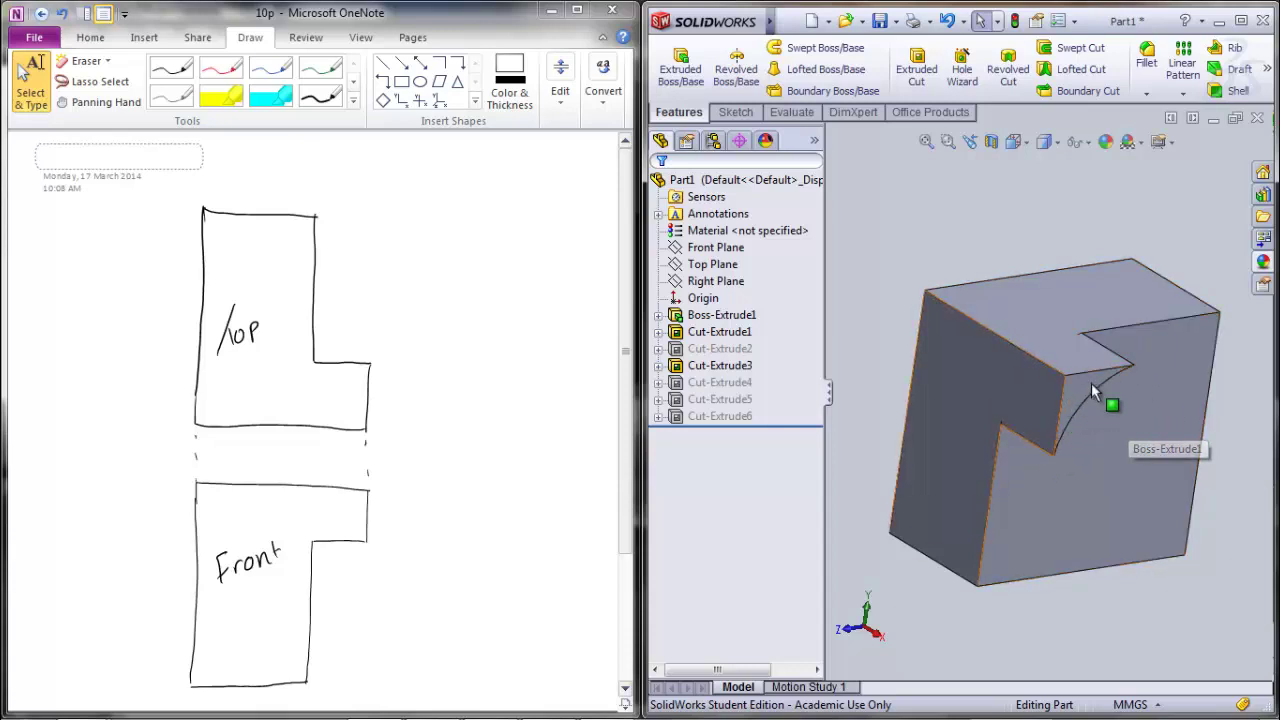
Undo to bring in the wedge-cut variant and orbit it to show its sloped side.
{"action": "key", "text": "ctrl+z"}
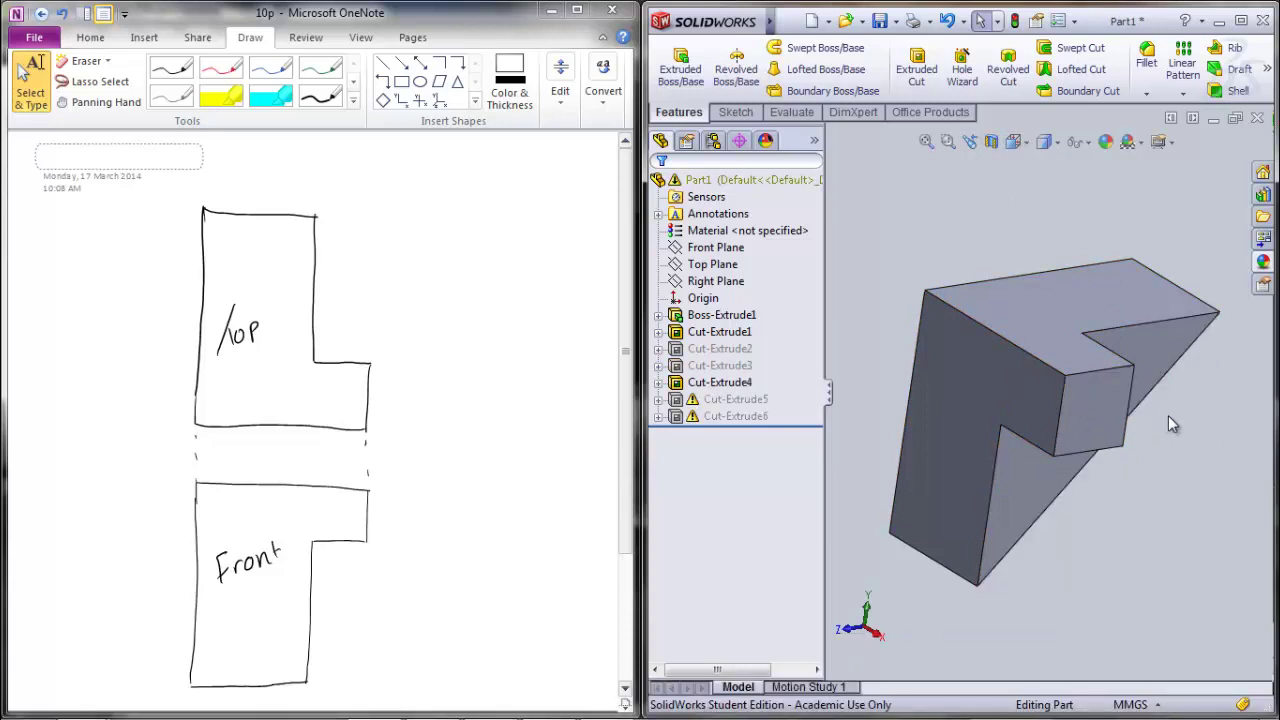
{"action": "middle_click_drag", "start_coordinate": [1117, 378], "coordinate": [1138, 354]}
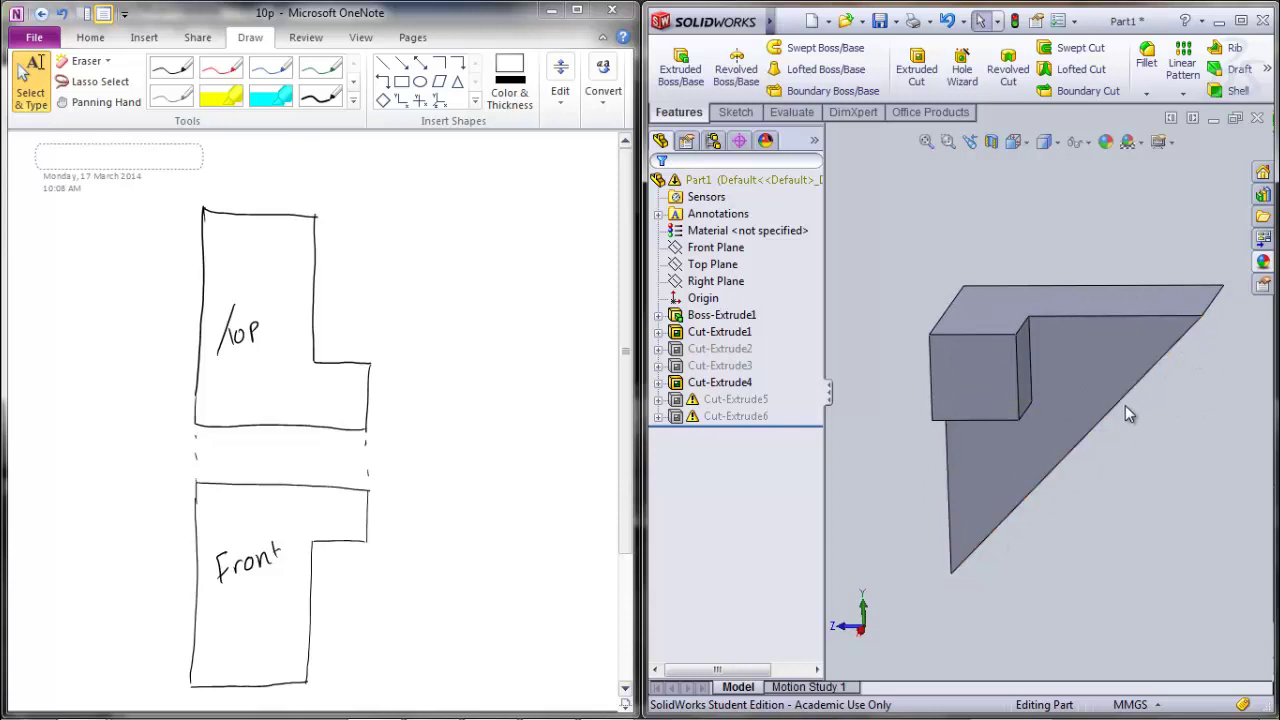
{"action": "middle_click_drag", "start_coordinate": [1100, 403], "coordinate": [994, 249]}
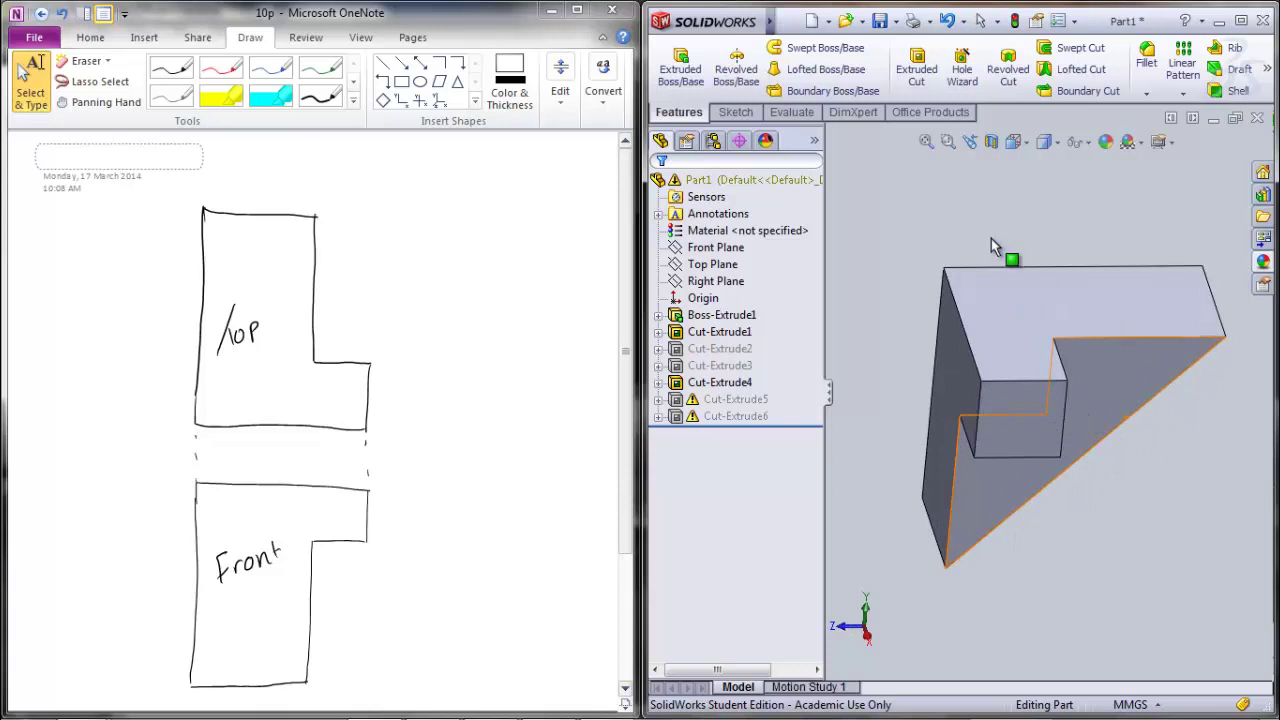
View the wedge-cut block from Top, Front and Right, revealing the diagonal right-side profile.
{"action": "left_click", "coordinate": [1030, 145]}
{"action": "left_click", "coordinate": [1038, 165]}
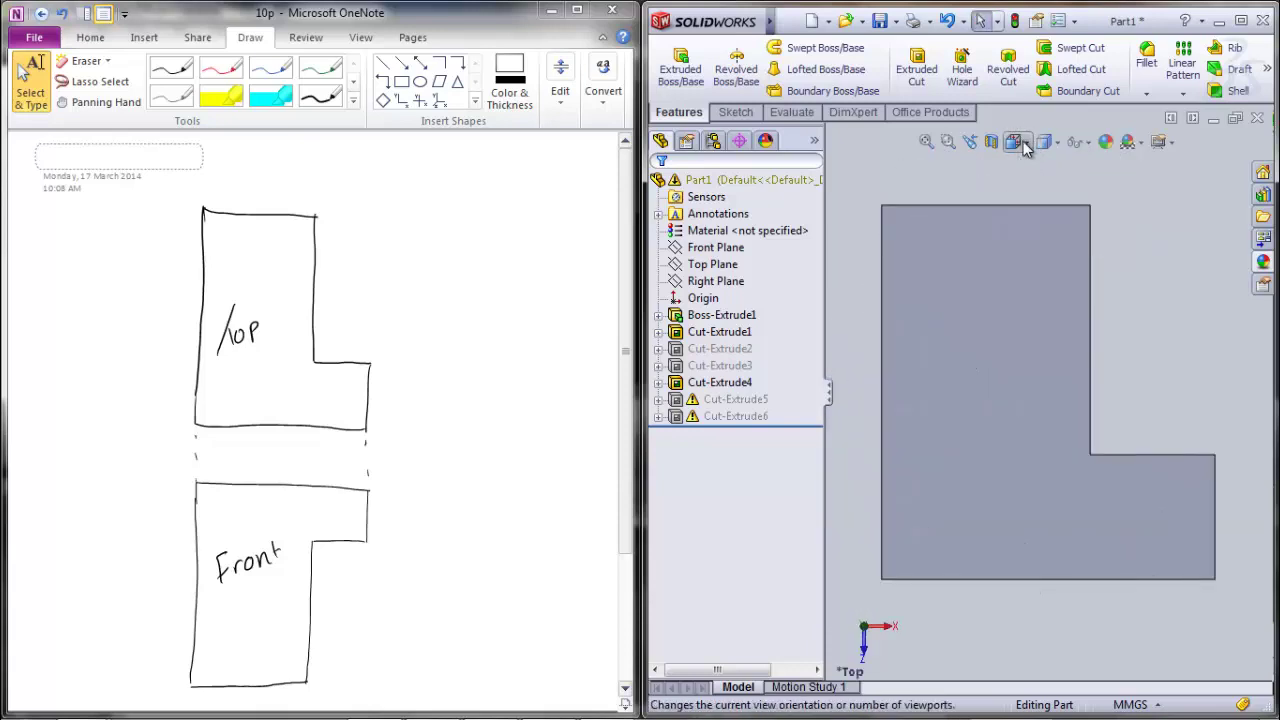
{"action": "left_click", "coordinate": [1025, 145]}
{"action": "left_click", "coordinate": [1038, 190]}
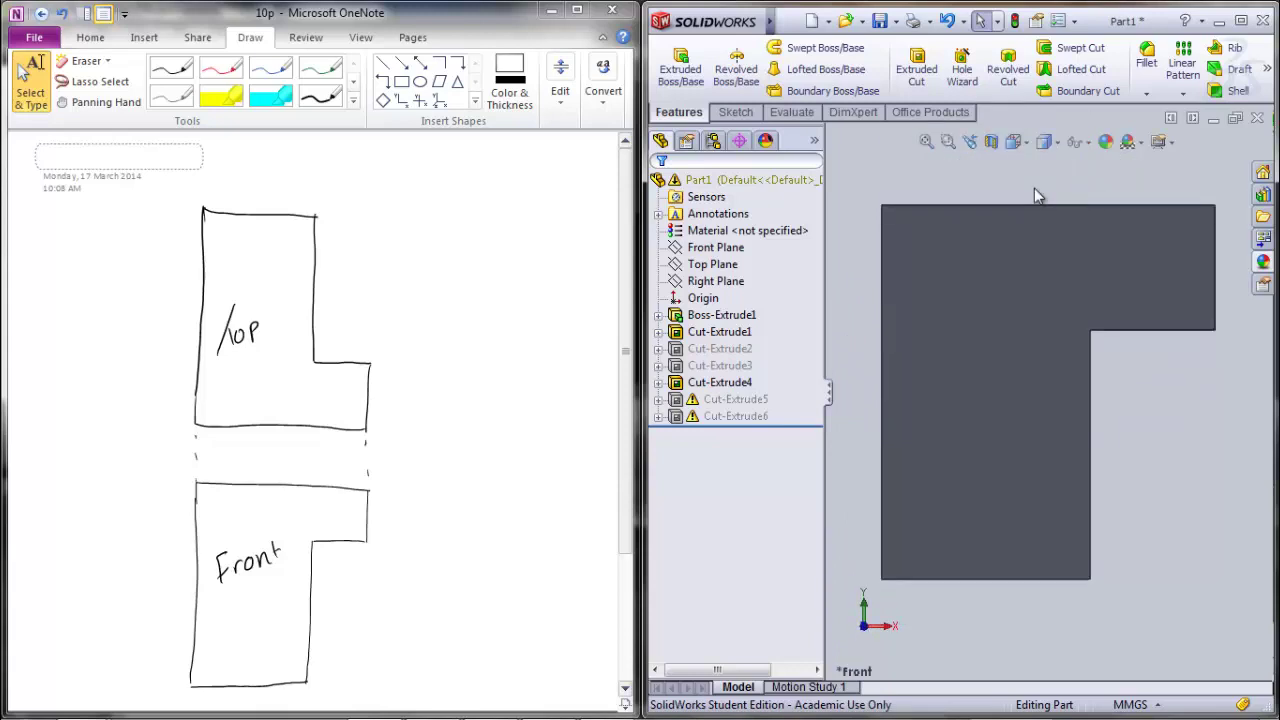
{"action": "left_click", "coordinate": [1028, 145]}
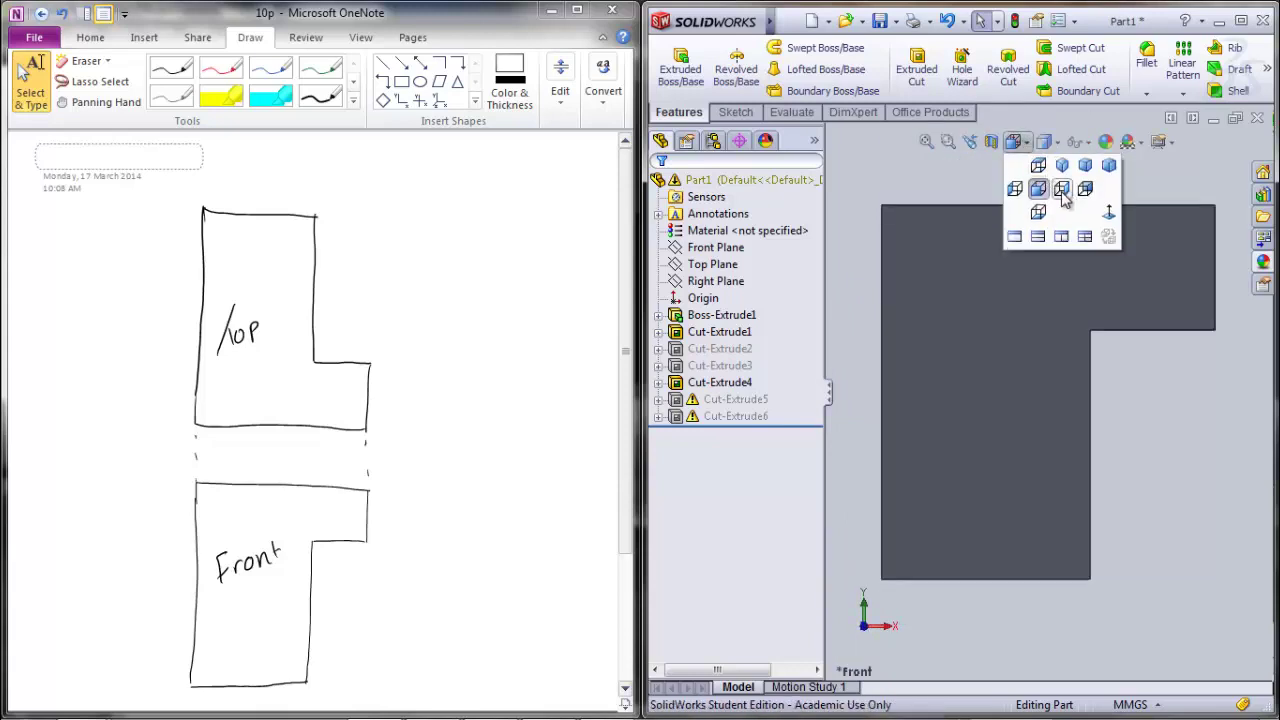
{"action": "left_click", "coordinate": [1061, 191]}
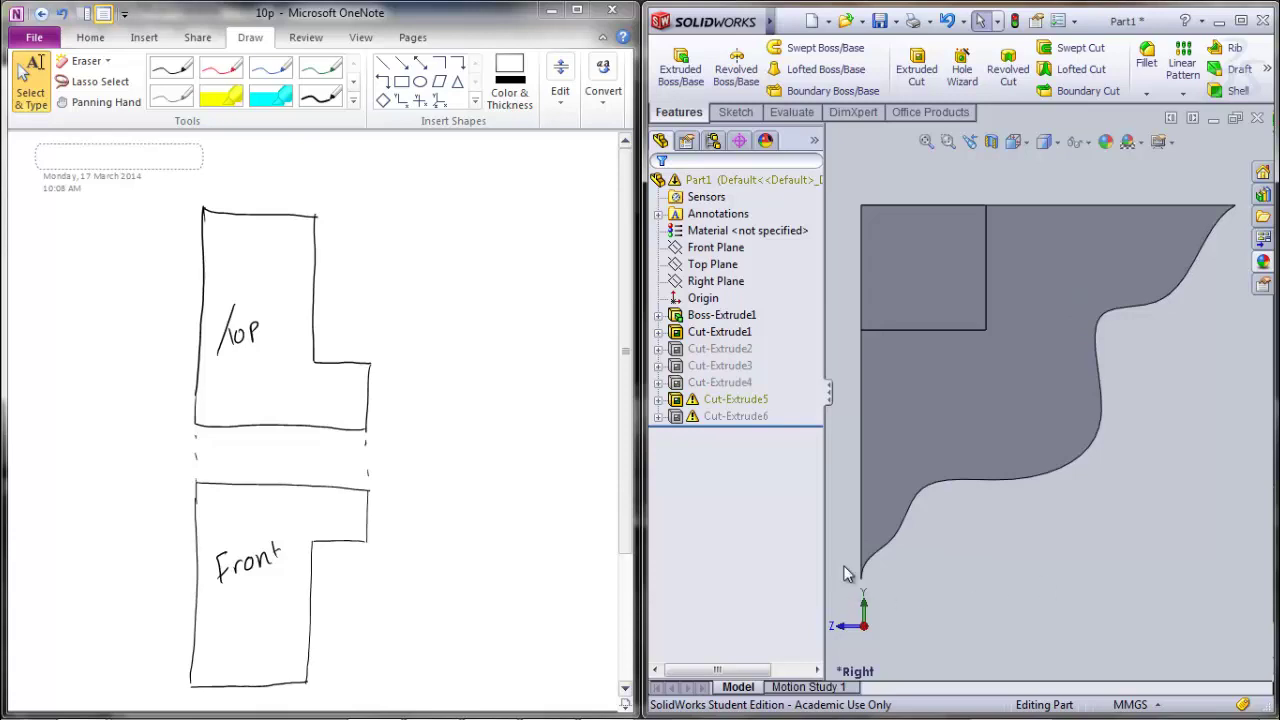
Select the curved side edge, then switch to Isometric and orbit to inspect the stepped notch.
{"action": "left_click", "coordinate": [1032, 472]}
{"action": "key", "text": "ctrl+7"}
{"action": "middle_click_drag", "start_coordinate": [1007, 214], "coordinate": [1049, 360]}
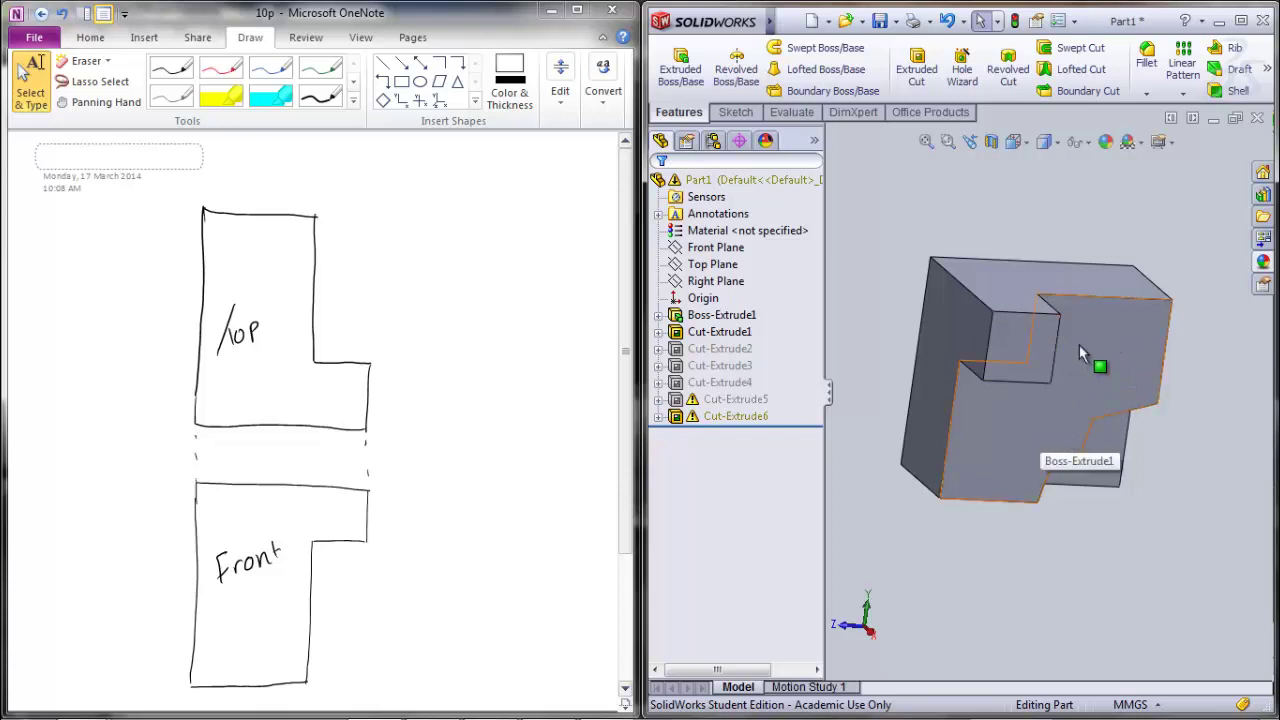
Orbit the Cut-Extrude6 variant, then compare its L-shaped Top and Front with its jagged Right view.
{"action": "middle_click_drag", "start_coordinate": [1079, 336], "coordinate": [1177, 404]}
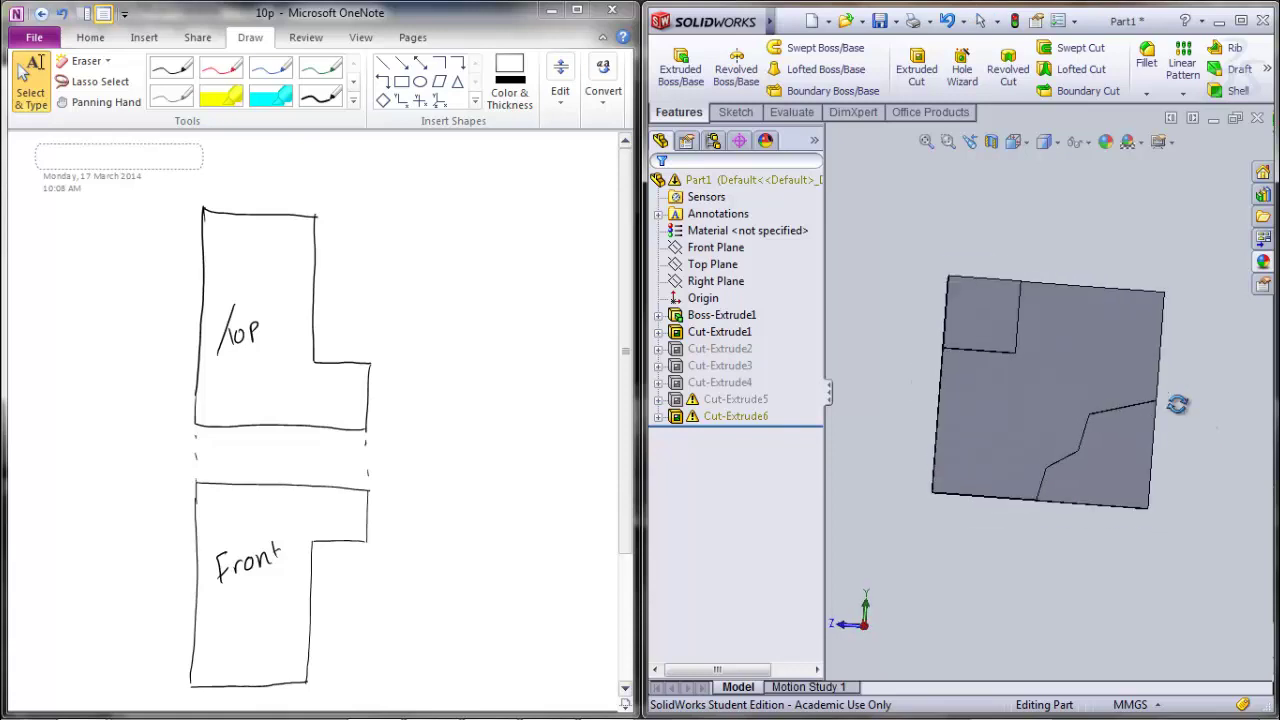
{"action": "left_click", "coordinate": [1025, 141]}
{"action": "left_click", "coordinate": [1031, 161]}
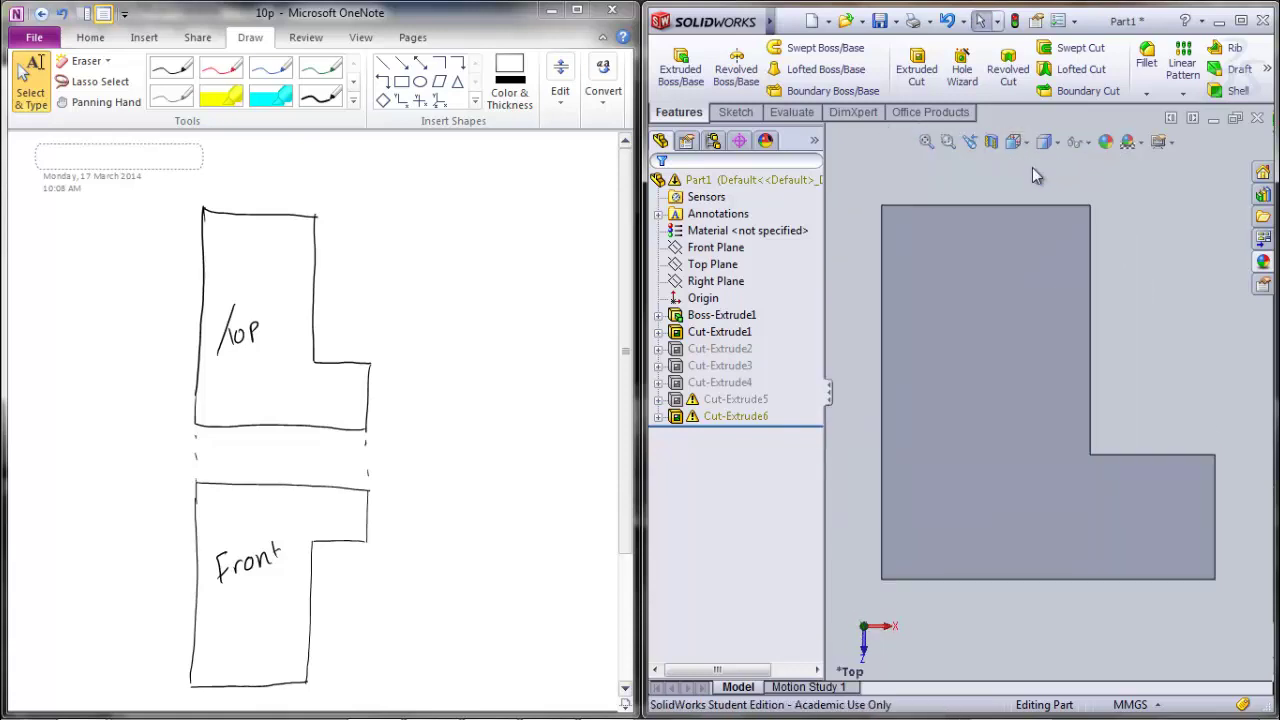
{"action": "left_click", "coordinate": [1020, 141]}
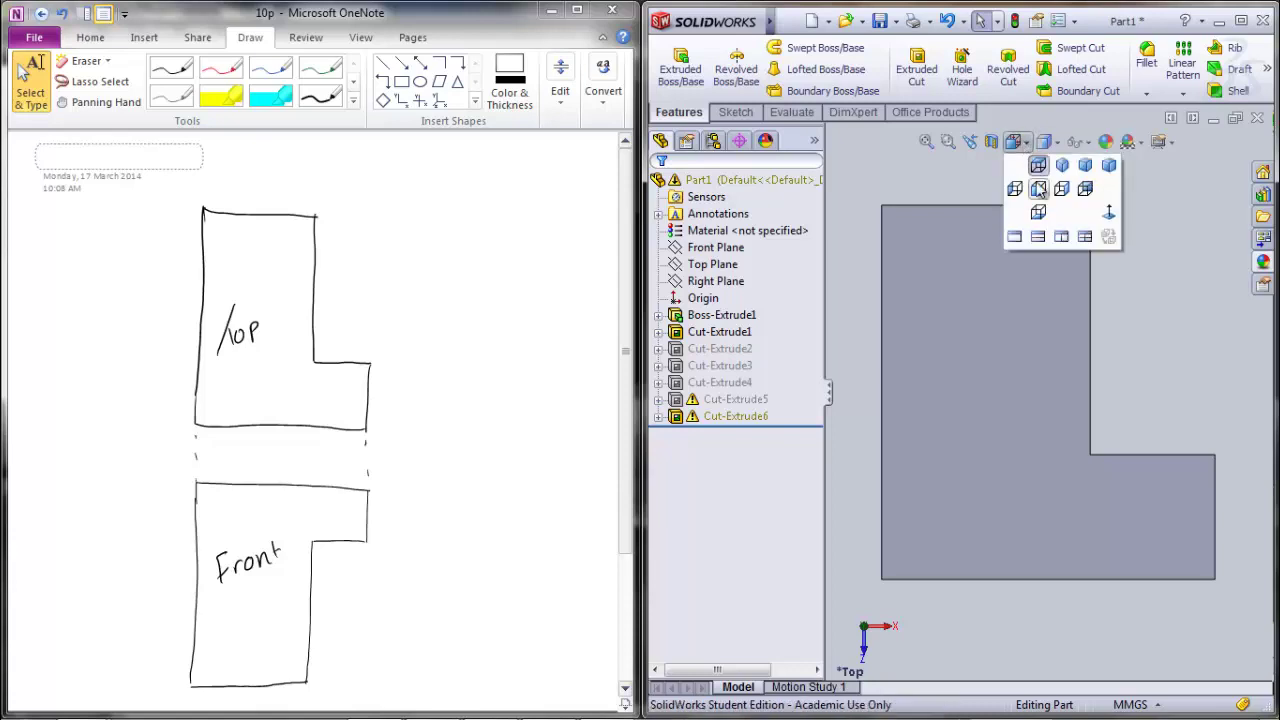
{"action": "left_click", "coordinate": [1033, 170]}
{"action": "left_click", "coordinate": [1023, 142]}
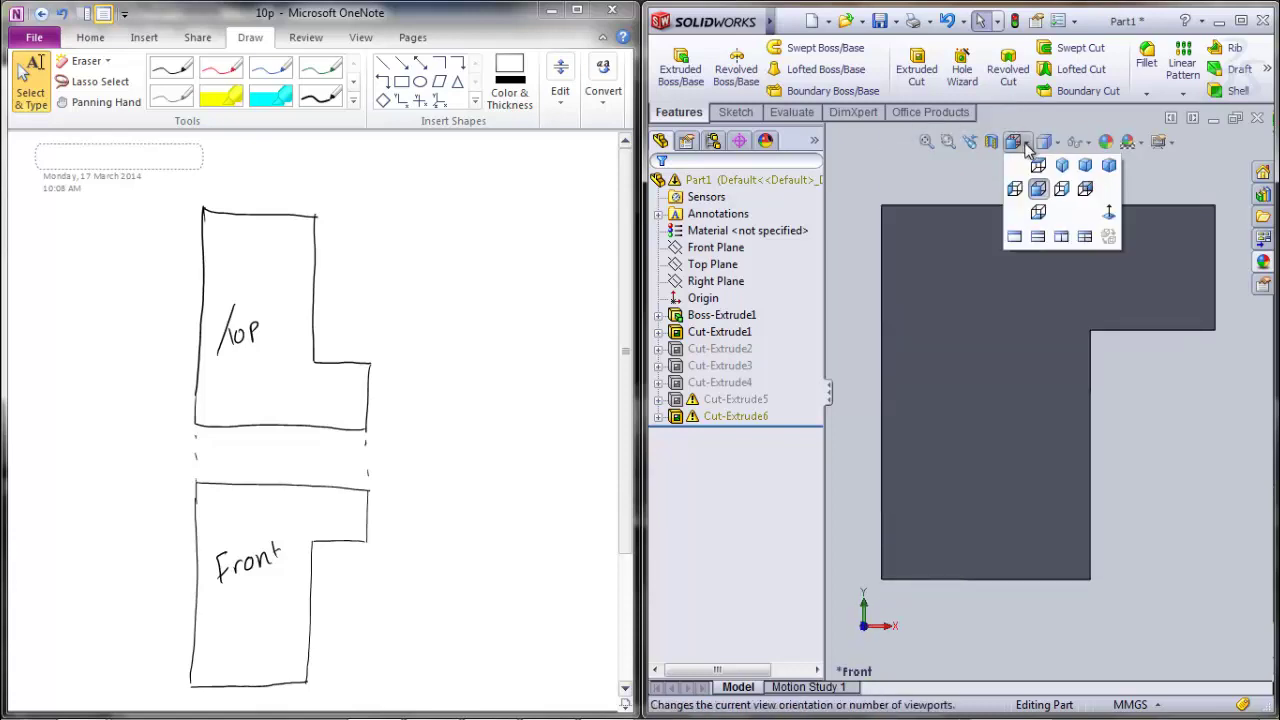
{"action": "left_click", "coordinate": [1062, 192]}
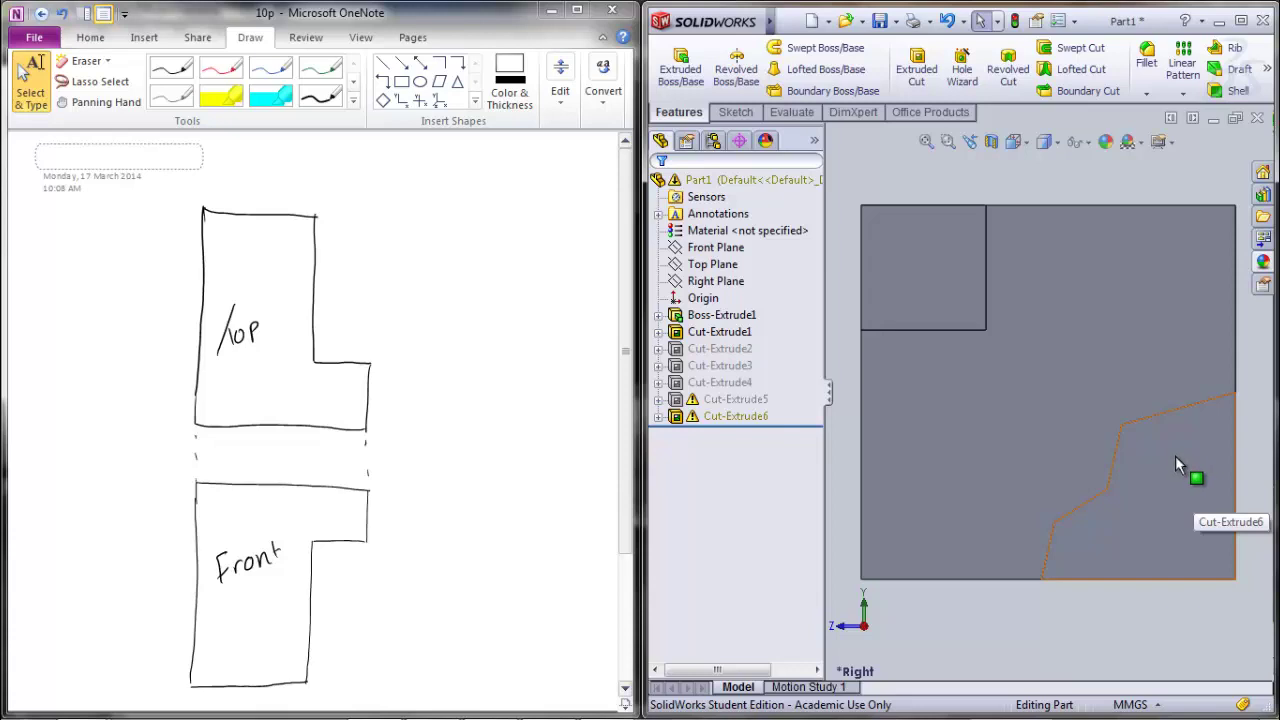
{"action": "left_click", "coordinate": [1012, 144]}
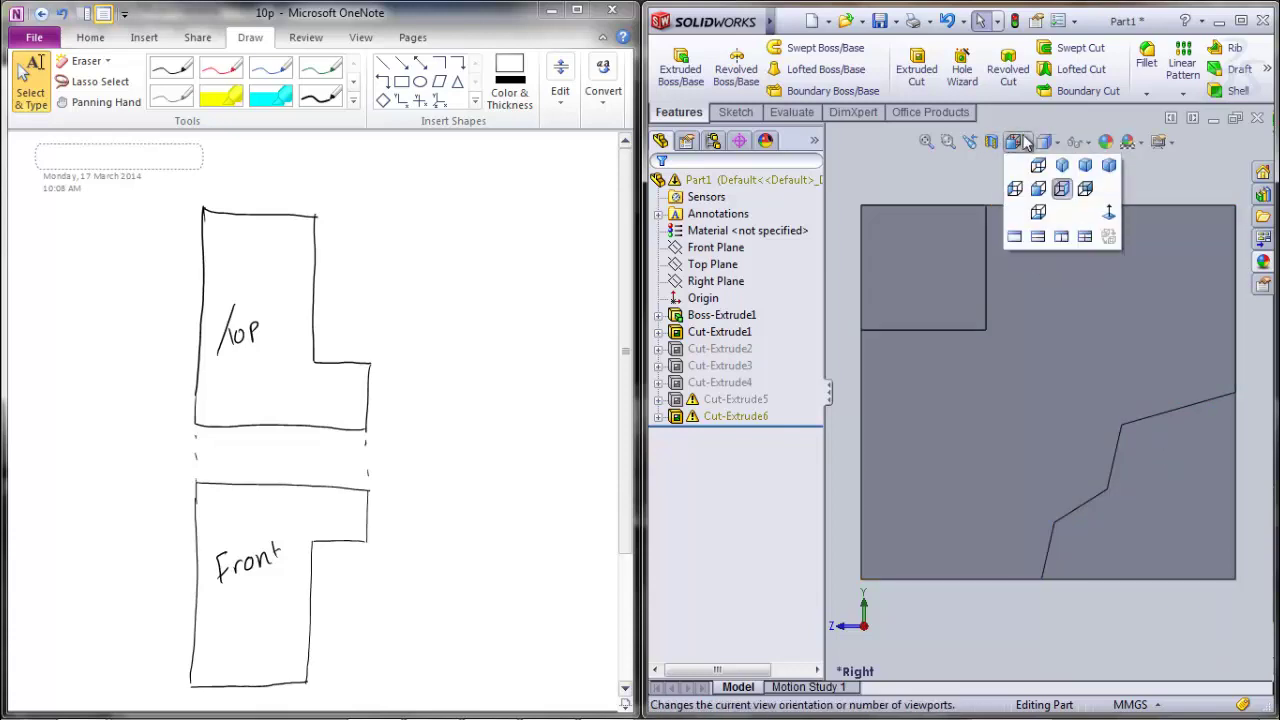
Show the part from the Back, then orbit and tilt it to reveal the lower back pocket.
{"action": "left_click", "coordinate": [1085, 189]}
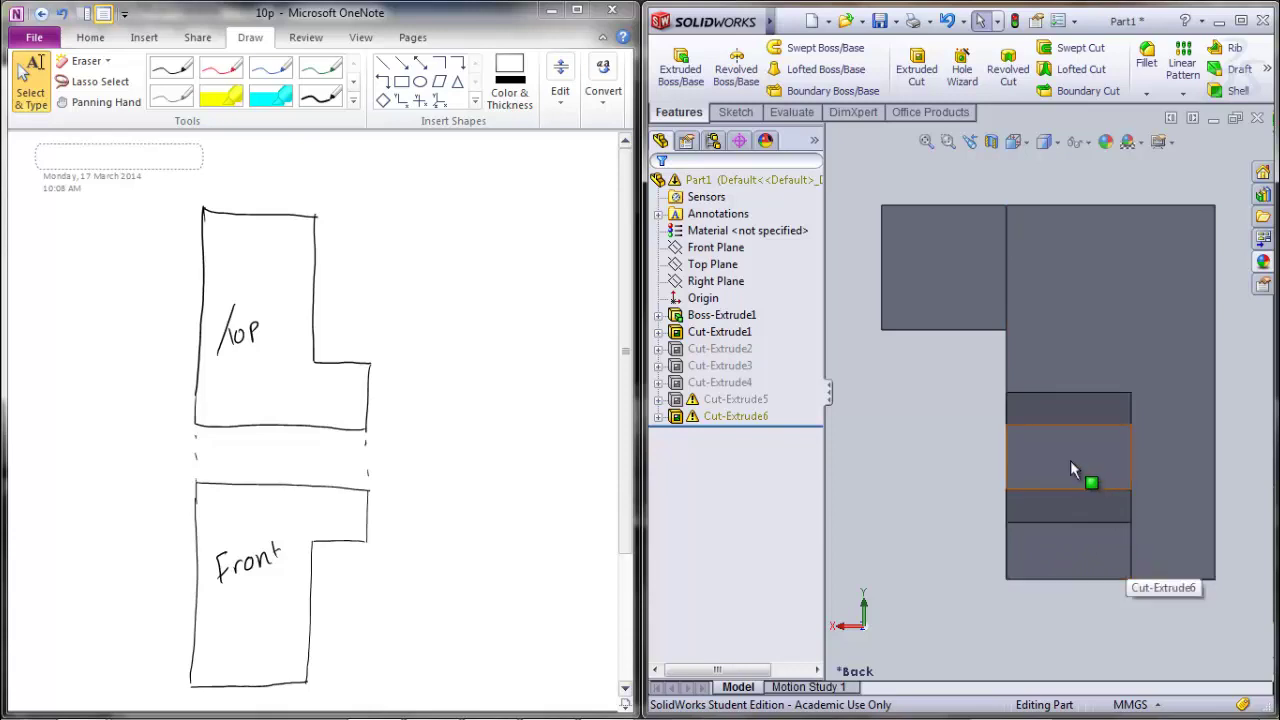
{"action": "middle_click_drag", "start_coordinate": [1009, 348], "coordinate": [876, 474]}
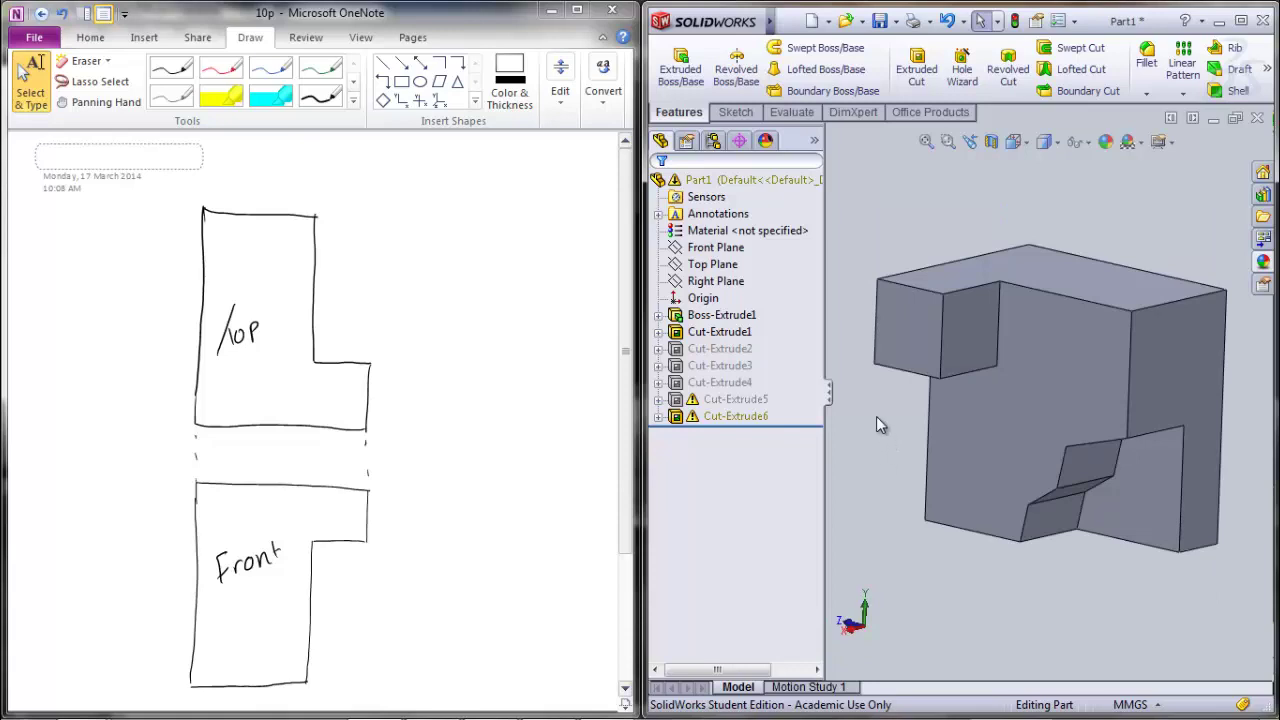
{"action": "middle_click_drag", "start_coordinate": [887, 420], "coordinate": [889, 440]}
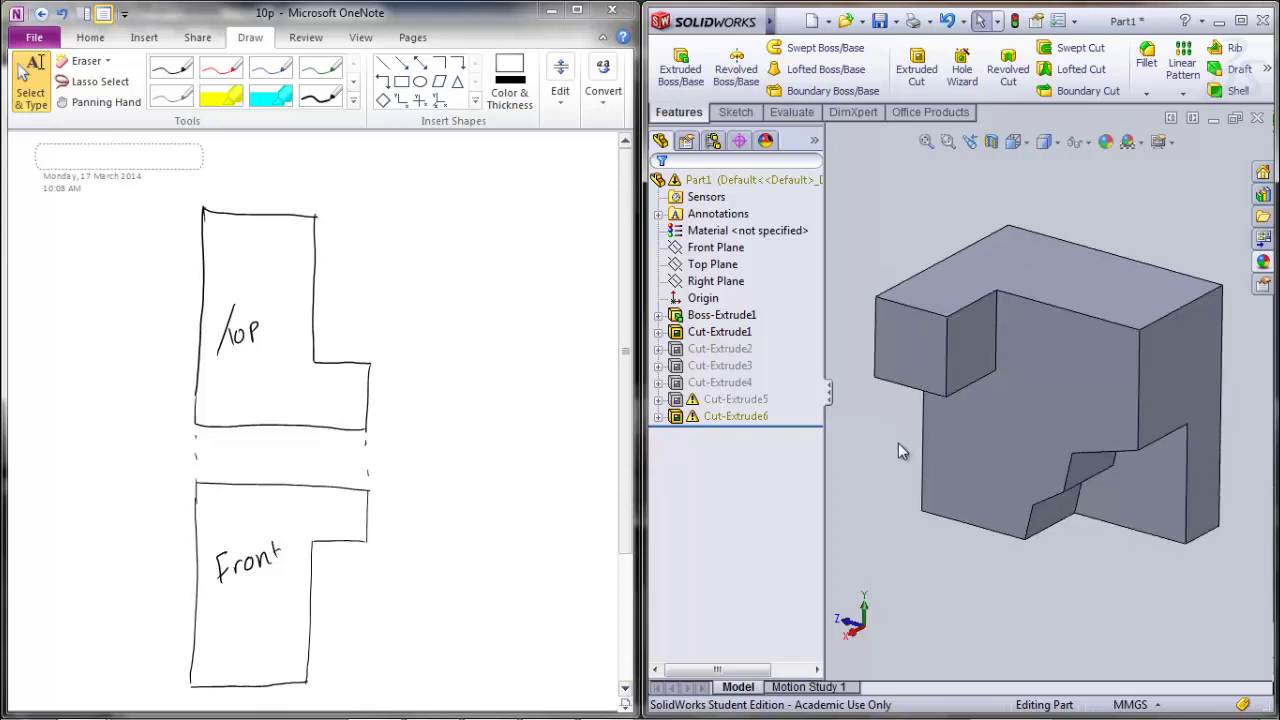